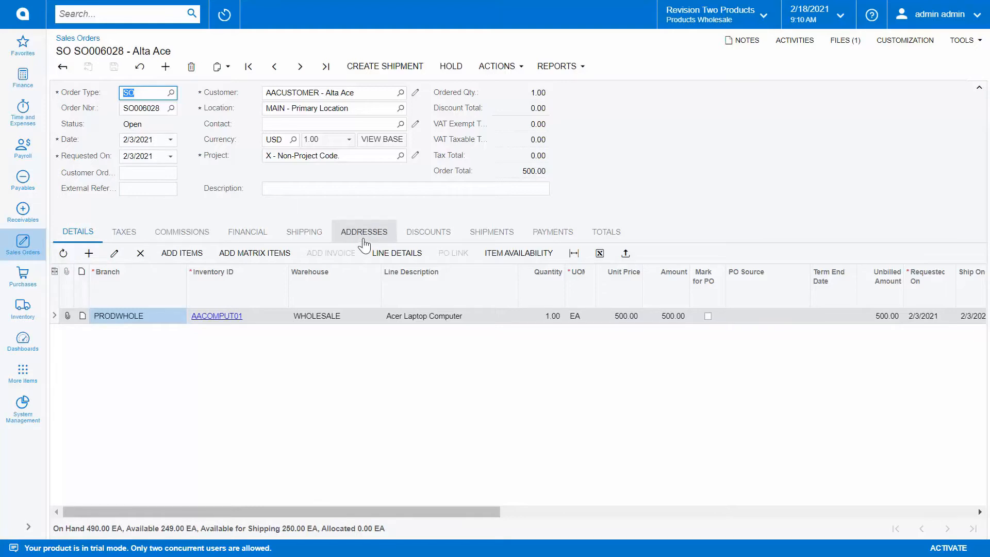
# Review the open Alta Ace sales order's addresses, financial information and shipping settings.
pyautogui.click(364, 234)
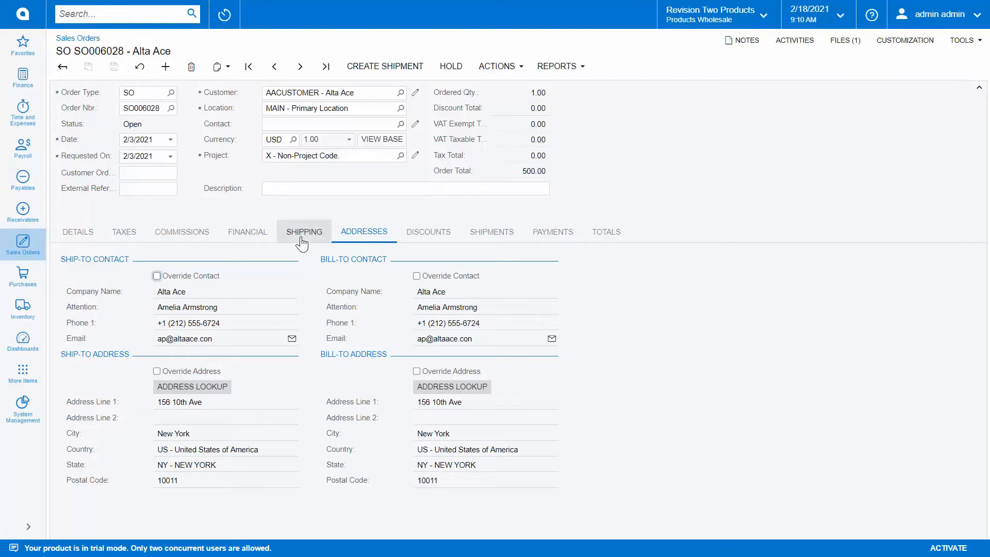
pyautogui.click(245, 235)
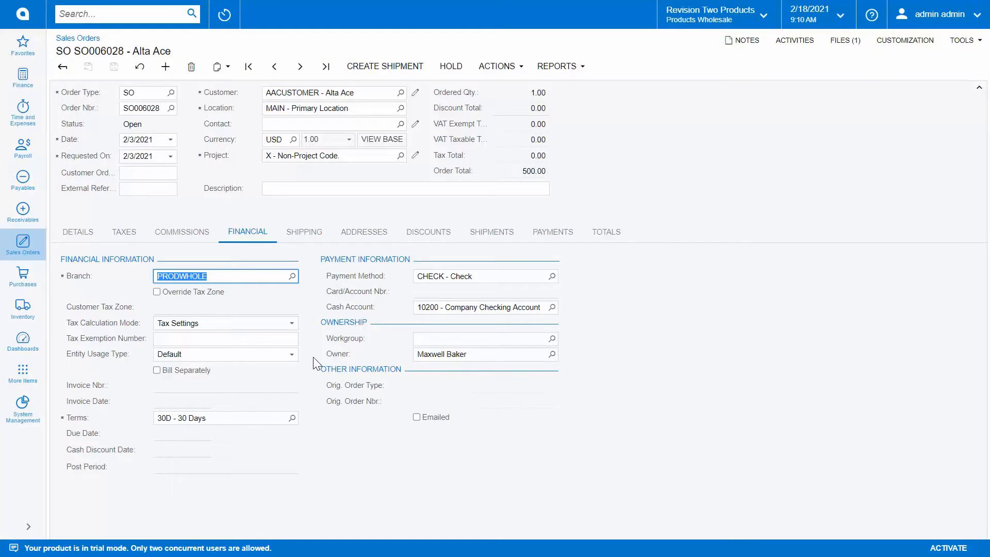
pyautogui.click(305, 233)
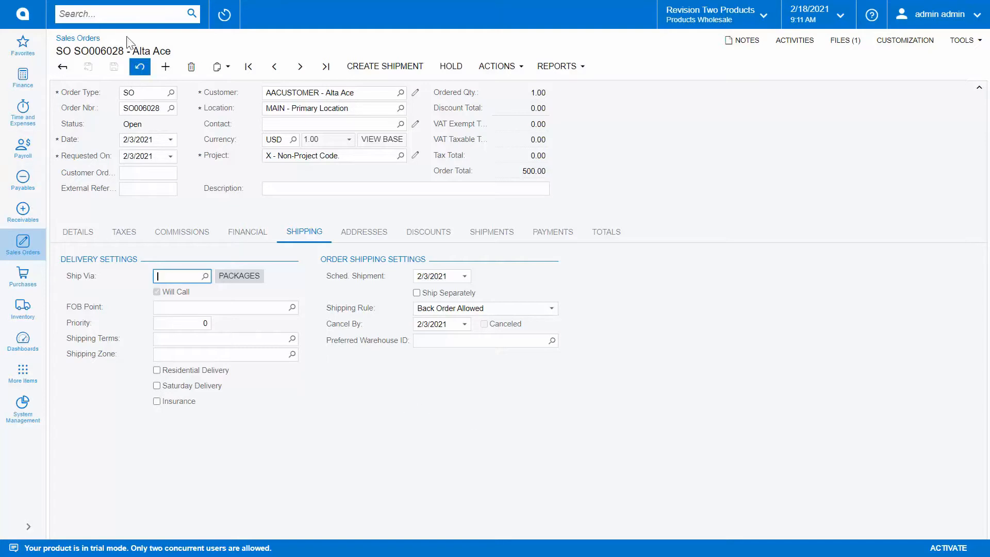
# Search transactions for the purchase order by its number and open the East COM Electronic Supplies drop-ship order.
pyautogui.click(86, 13)
pyautogui.write('po')
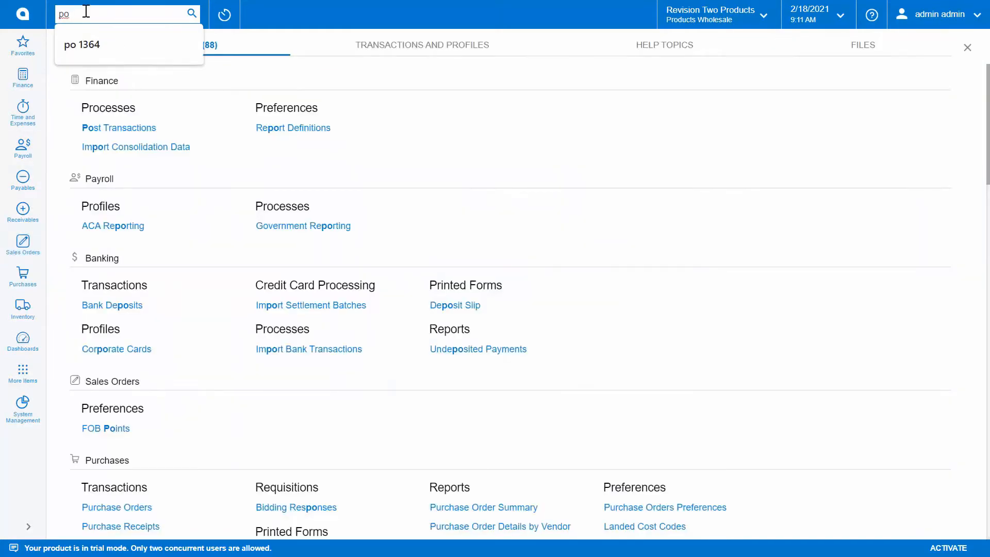
pyautogui.write(' 14')
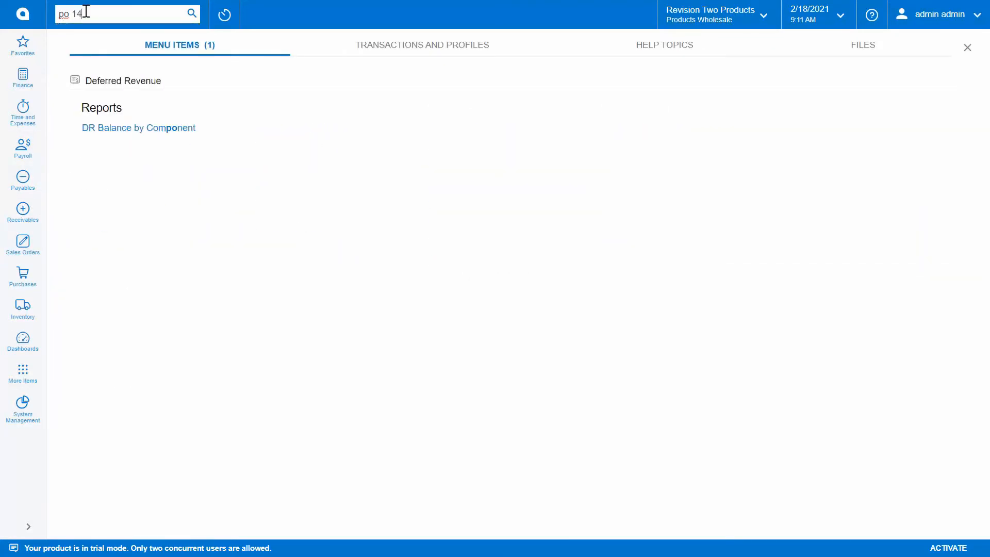
pyautogui.write('63')
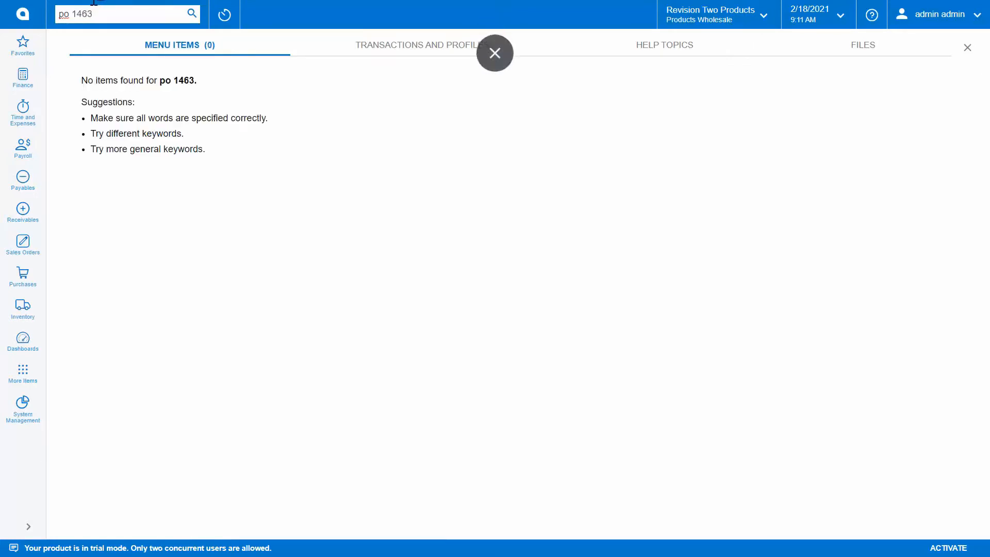
pyautogui.click(387, 50)
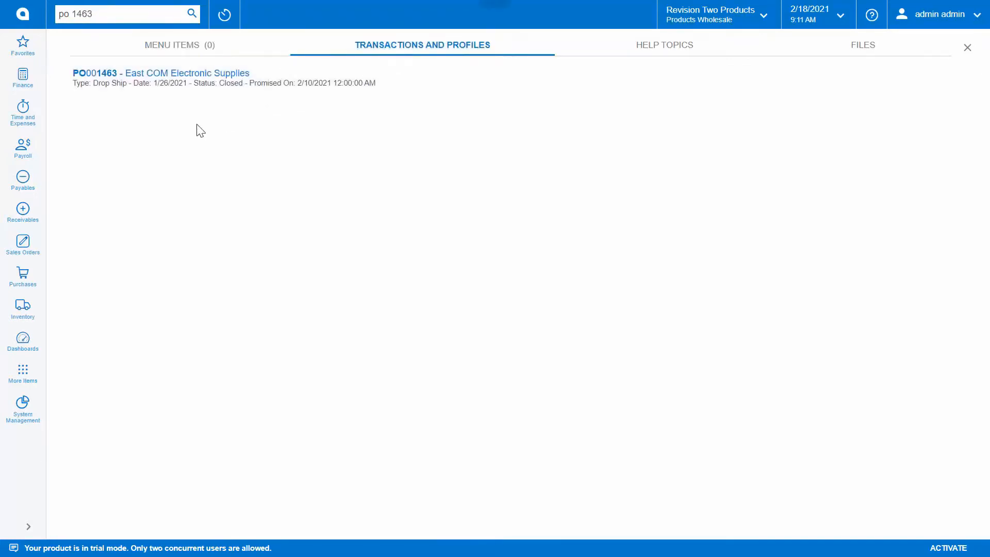
pyautogui.click(130, 77)
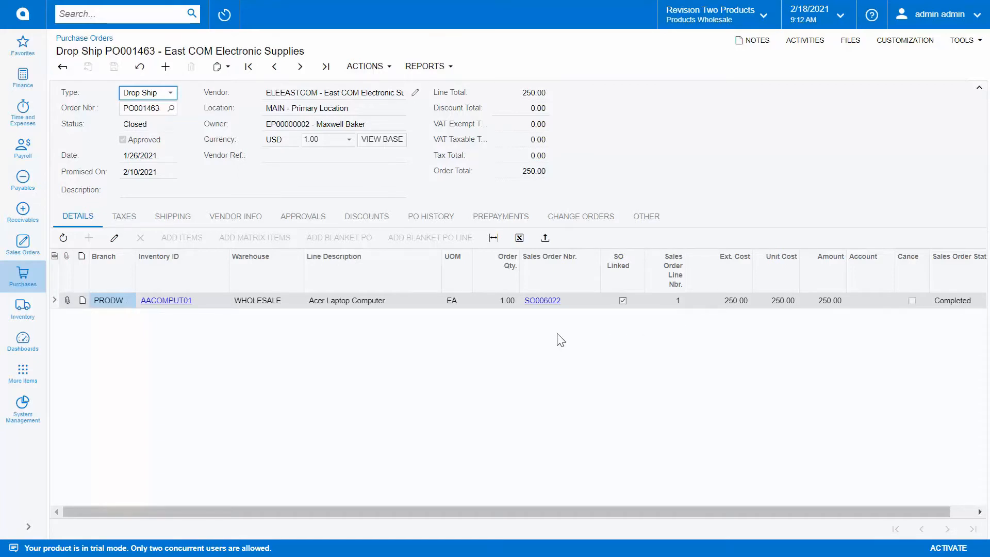
# Review the purchase order's other information and line details, and return to the home dashboard.
pyautogui.click(650, 219)
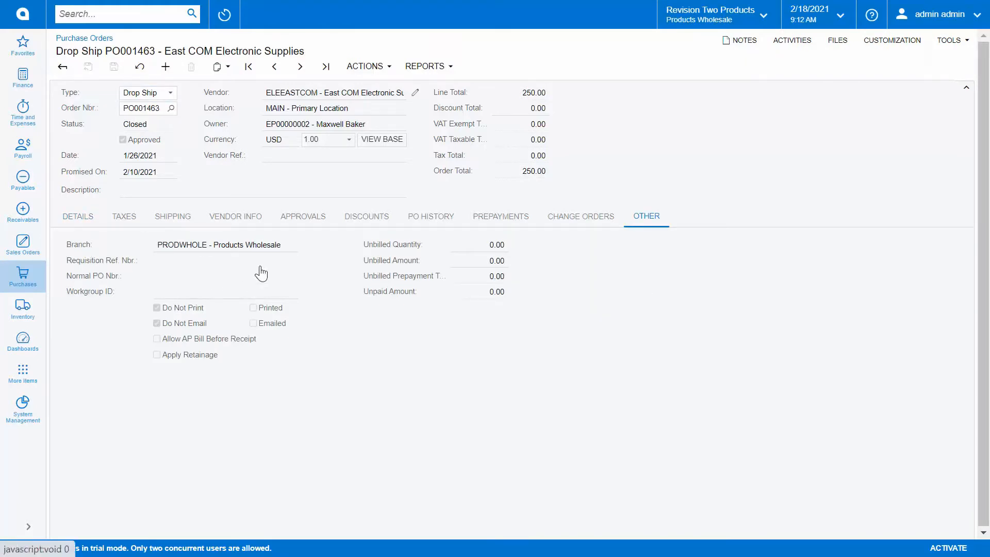
pyautogui.click(85, 219)
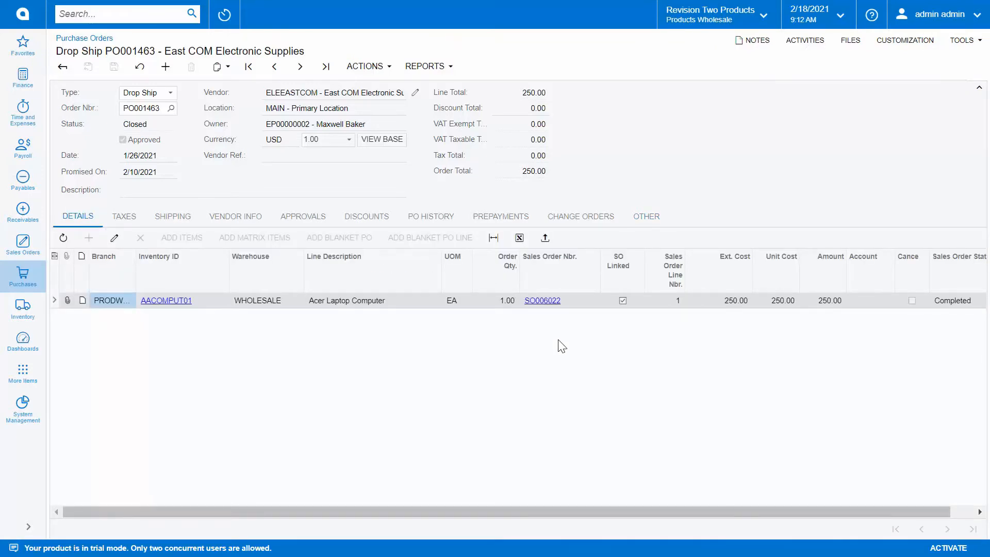
pyautogui.click(22, 14)
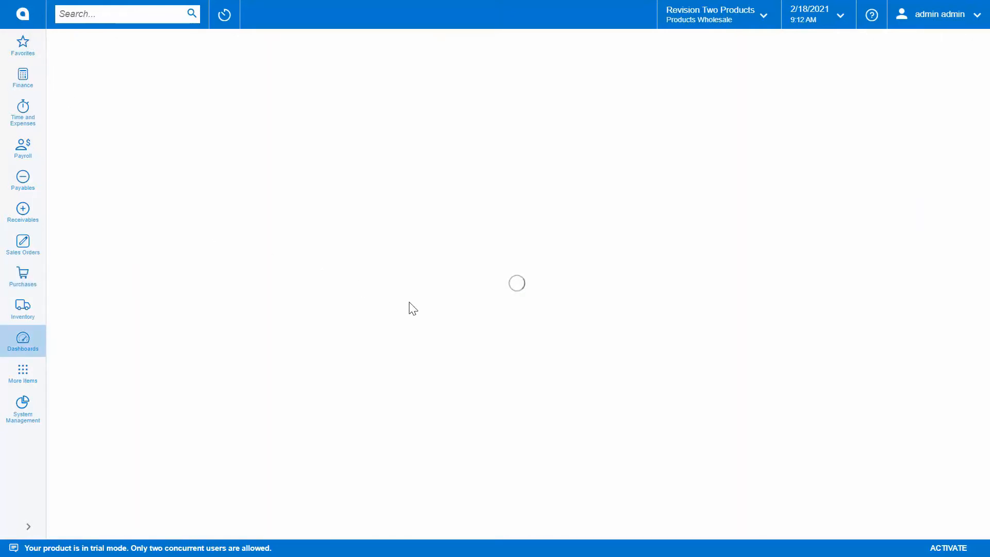
pyautogui.hotkey('alt', 'Tab')
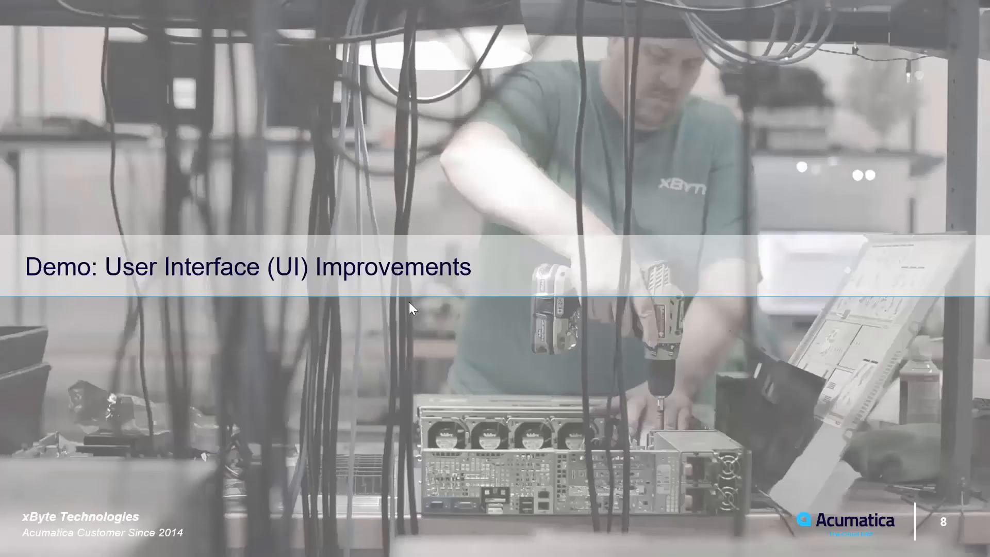
pyautogui.click(409, 303)
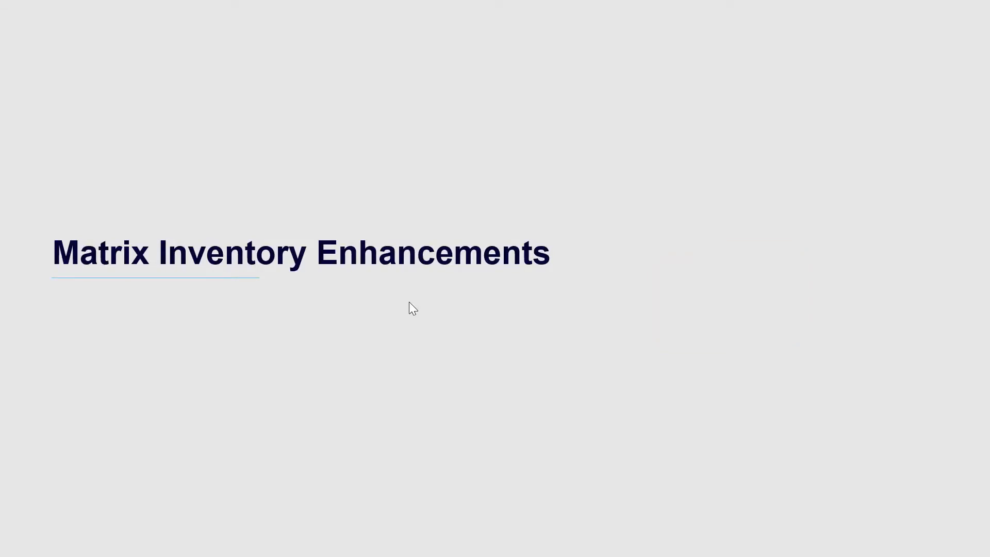
pyautogui.click(413, 308)
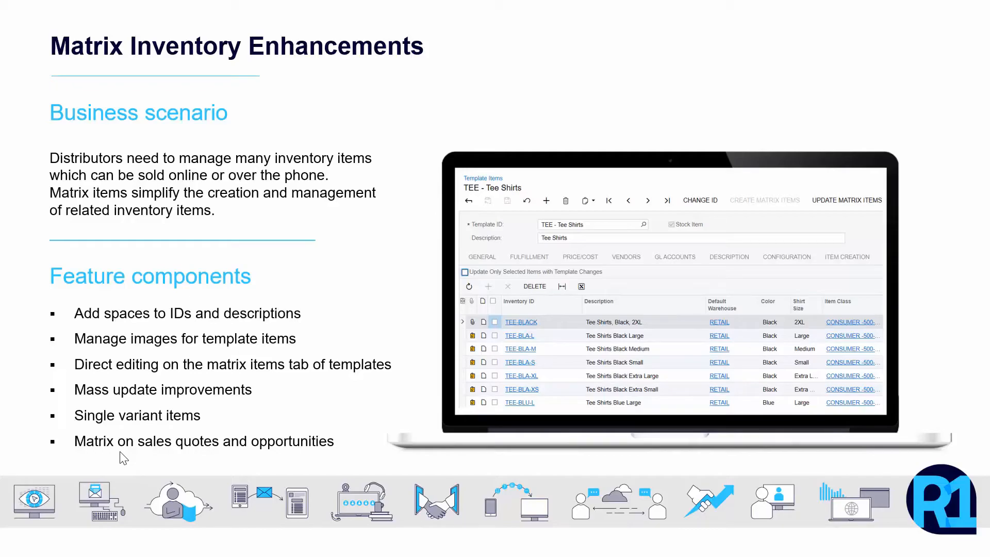
pyautogui.press('Right')
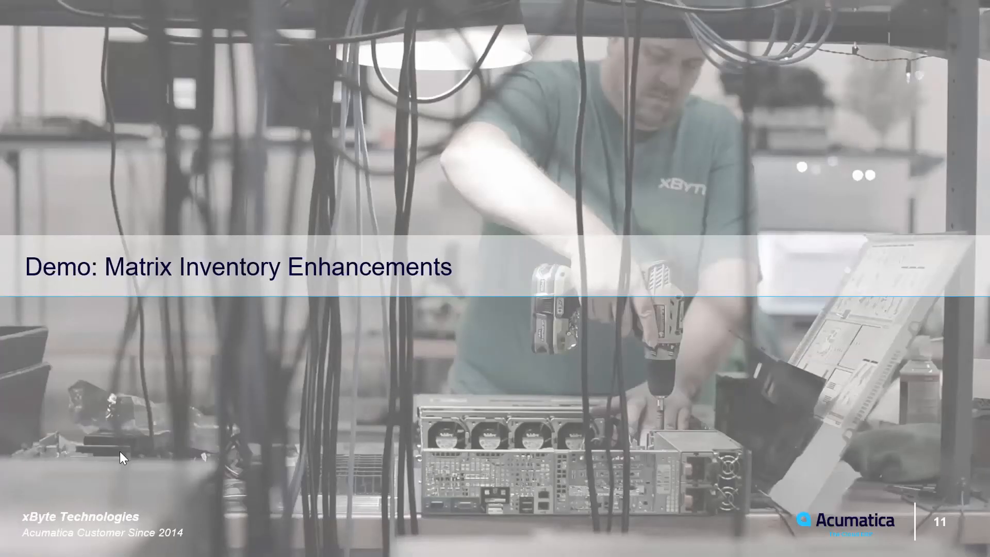
# Switch back to Acumatica and open the SWEATSHIRT template from the favorite Template Items list.
pyautogui.hotkey('alt', 'Tab')
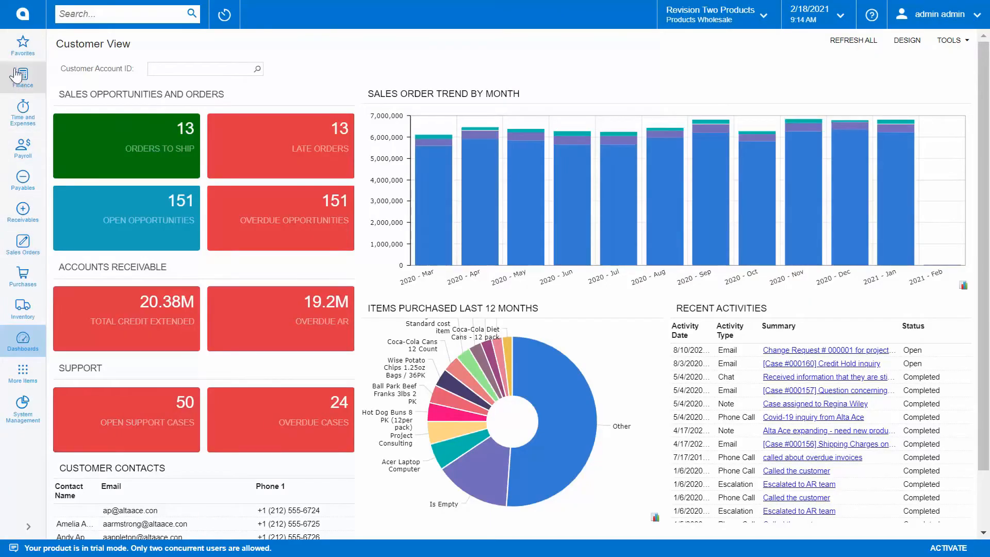
pyautogui.click(22, 45)
pyautogui.click(124, 98)
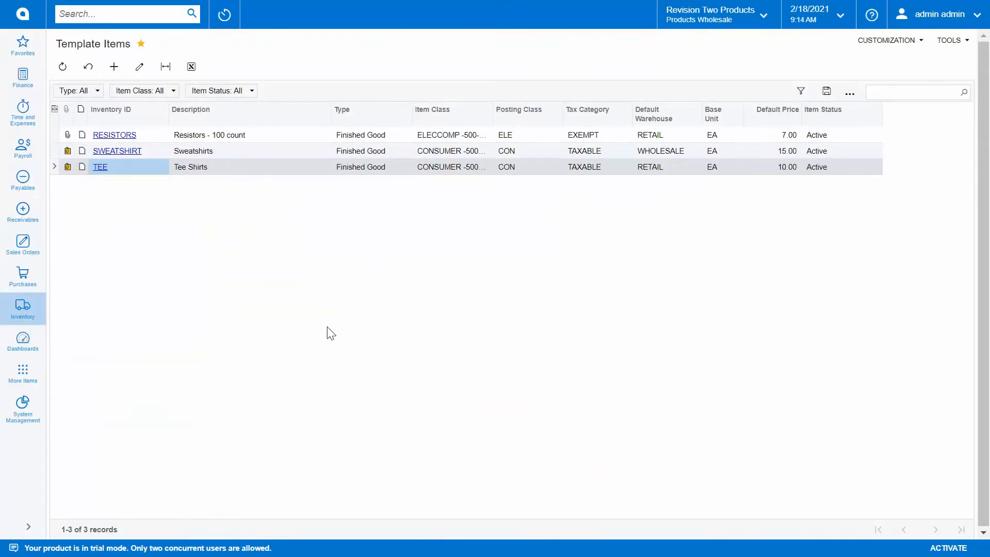
pyautogui.click(117, 151)
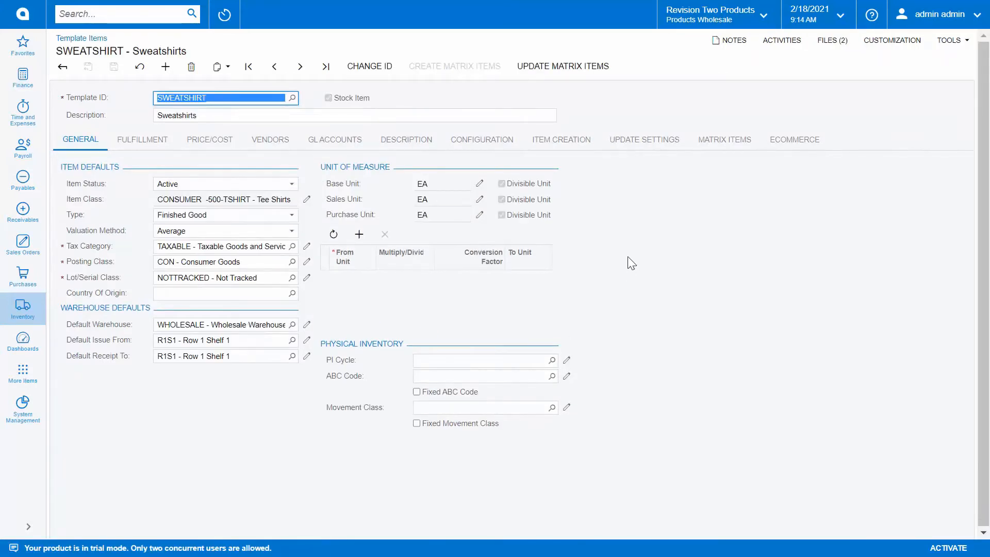
# Compare the sweatshirt template's inventory ID and description segment settings with the IDs and descriptions of its matrix items.
pyautogui.click(482, 144)
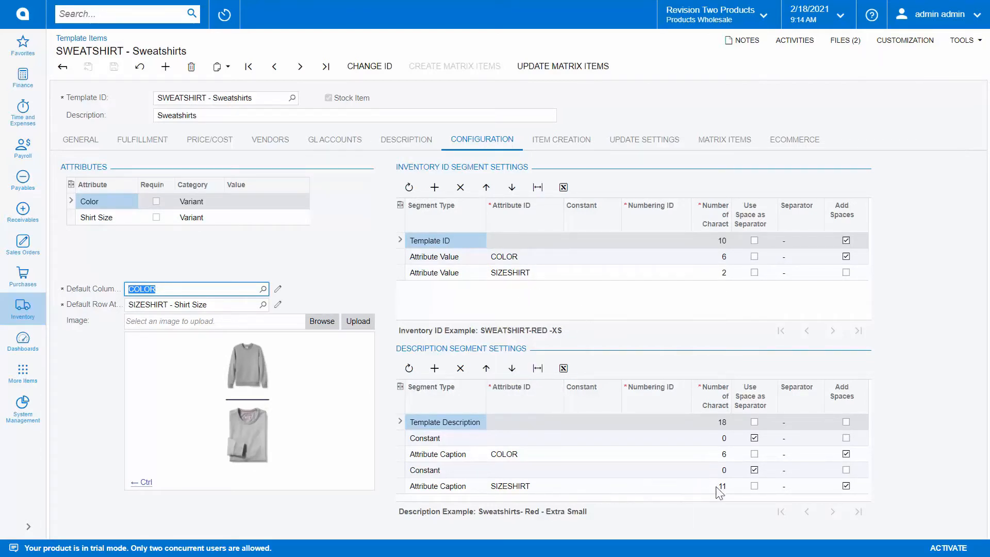
pyautogui.click(845, 454)
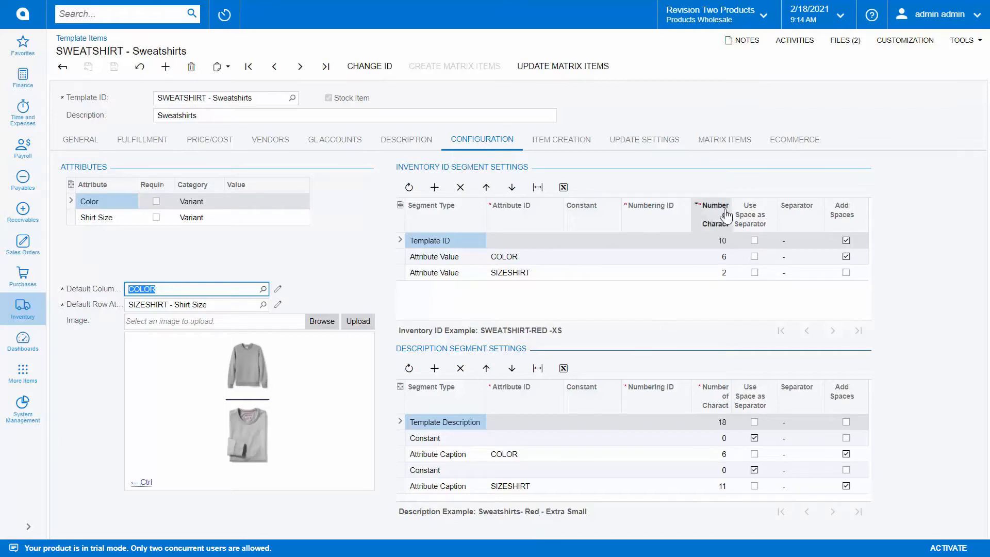
pyautogui.click(717, 138)
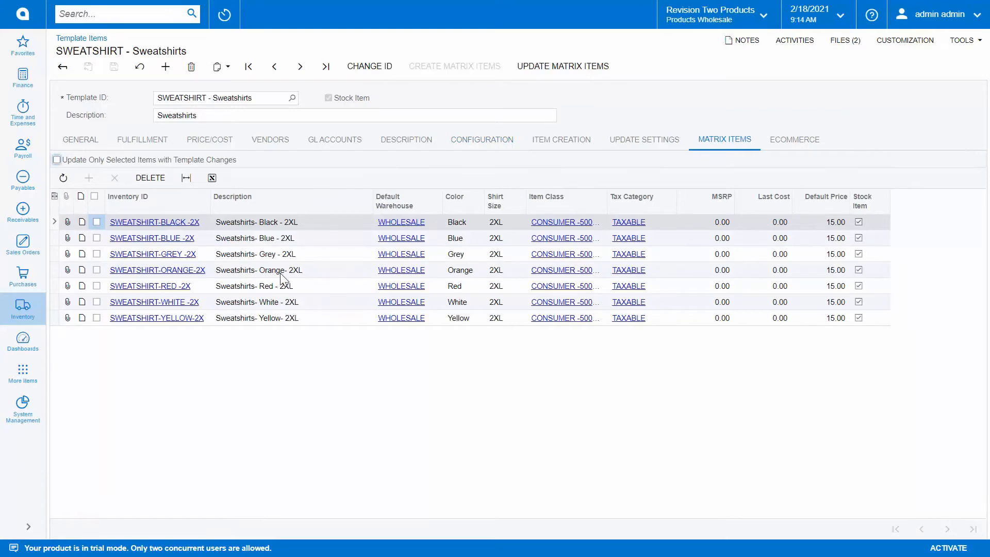
pyautogui.hotkey('ctrl', '+')
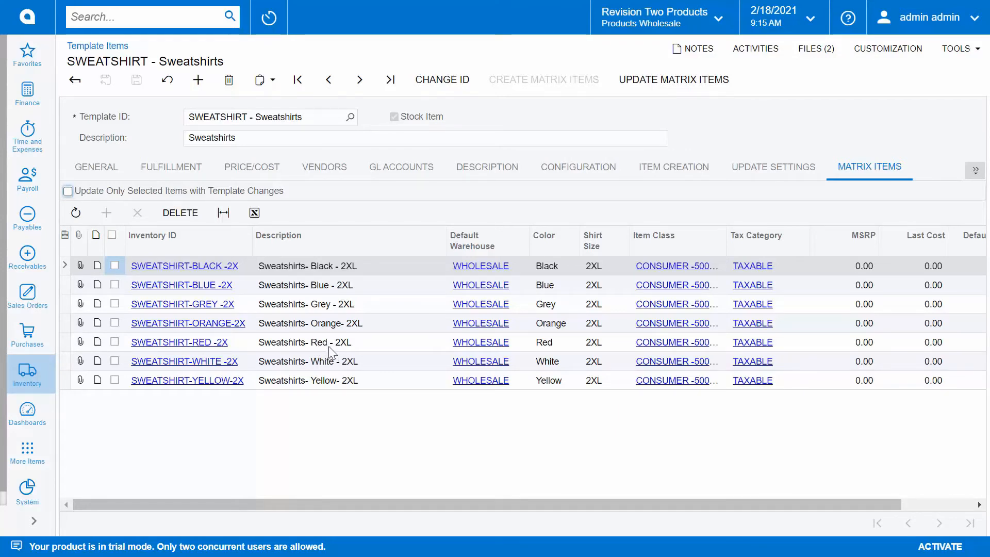
pyautogui.hotkey('ctrl', '-')
pyautogui.hotkey('ctrl', '-')
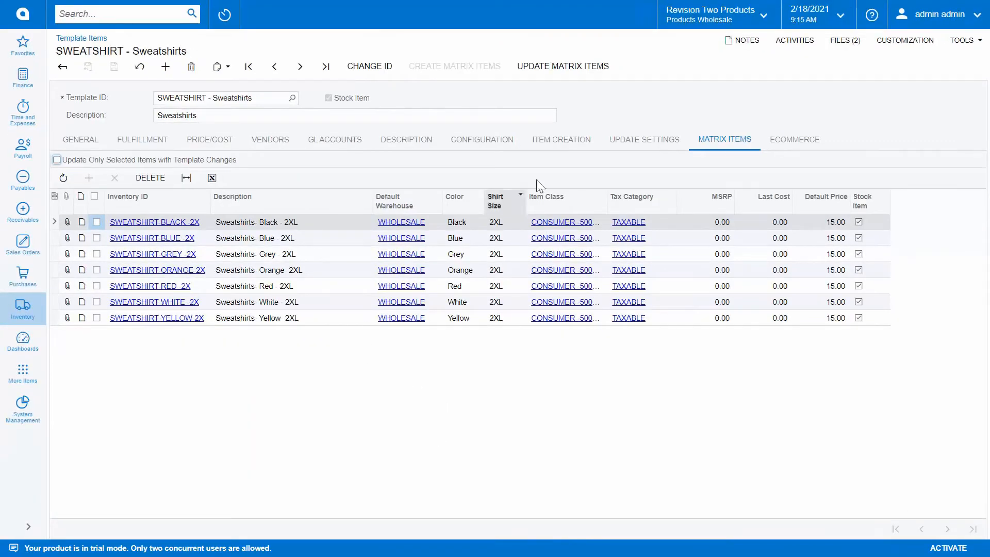
pyautogui.click(496, 150)
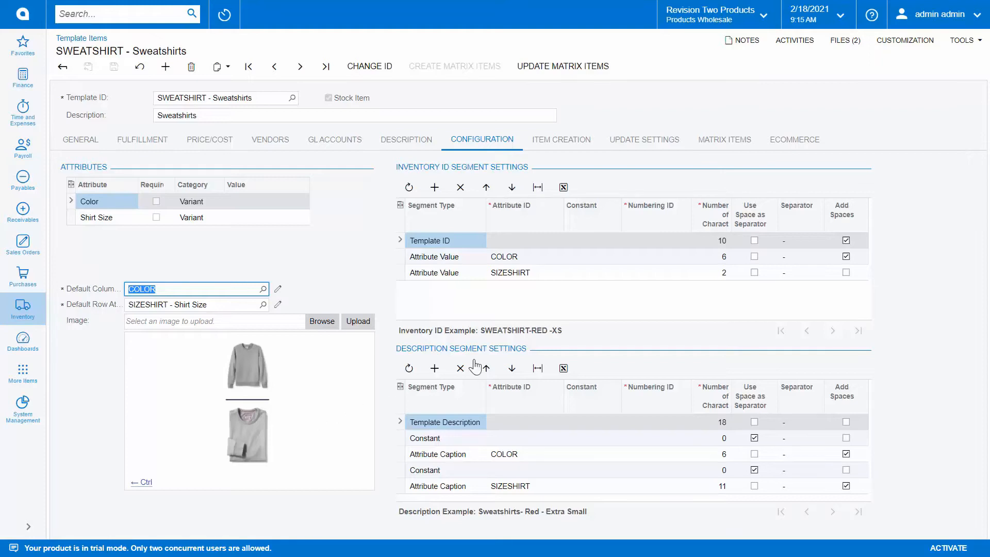
pyautogui.click(715, 143)
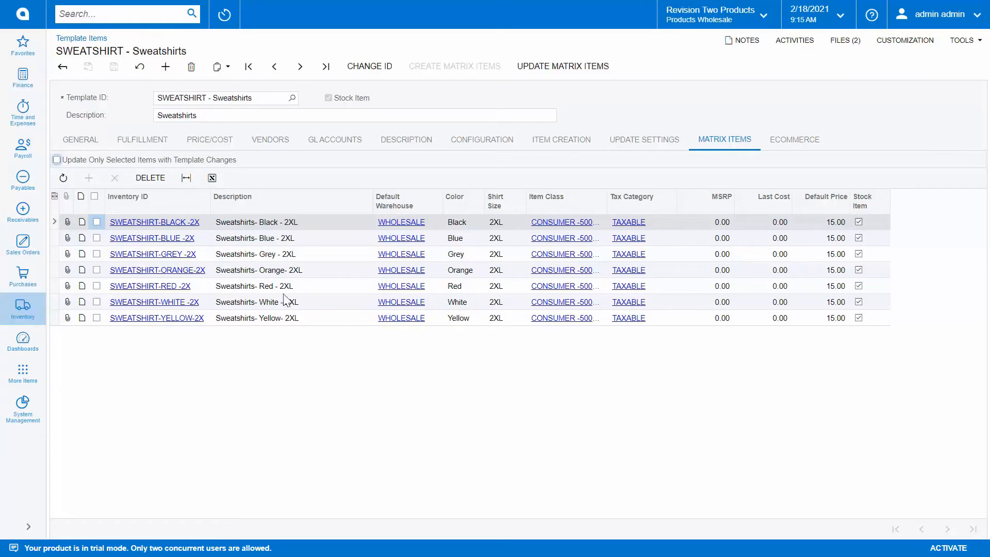
# Open matrix item fields for direct editing: the grey sweatshirt's description and default price, and the orange sweatshirt's MSRP.
pyautogui.click(271, 255)
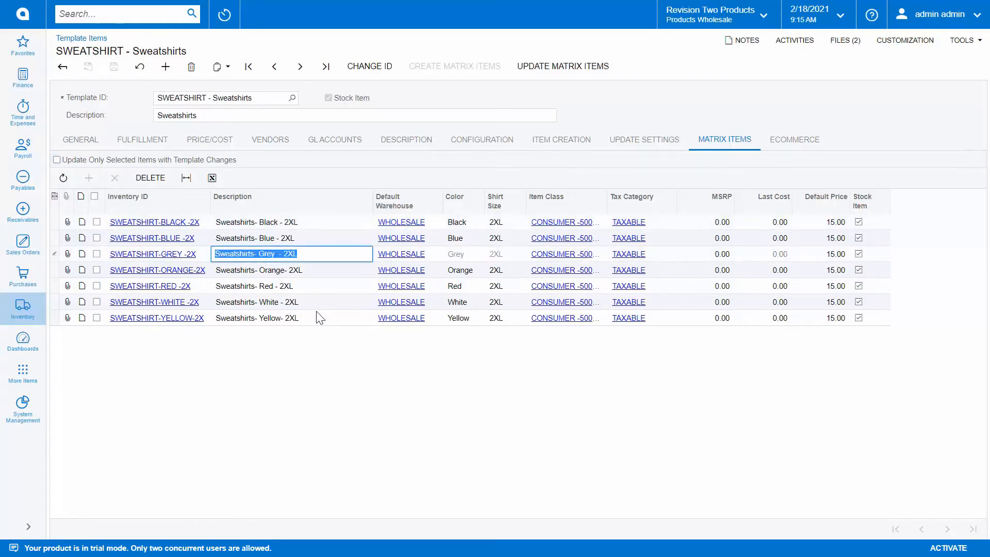
pyautogui.press('End')
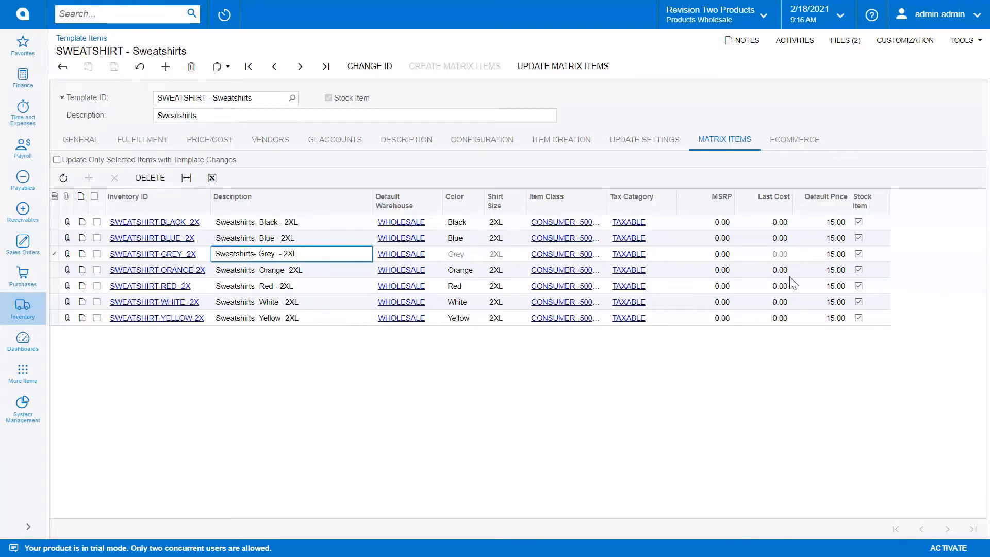
pyautogui.click(719, 270)
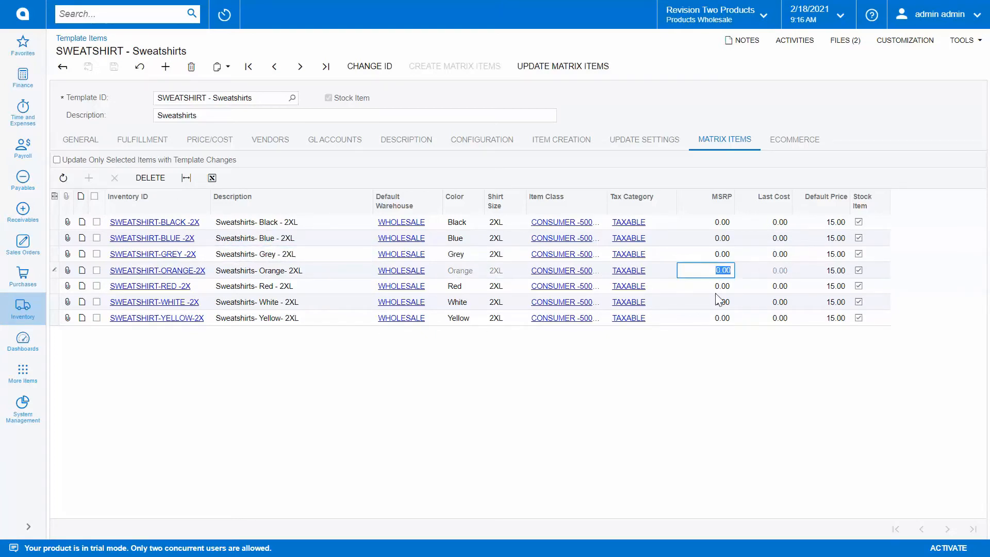
pyautogui.click(825, 254)
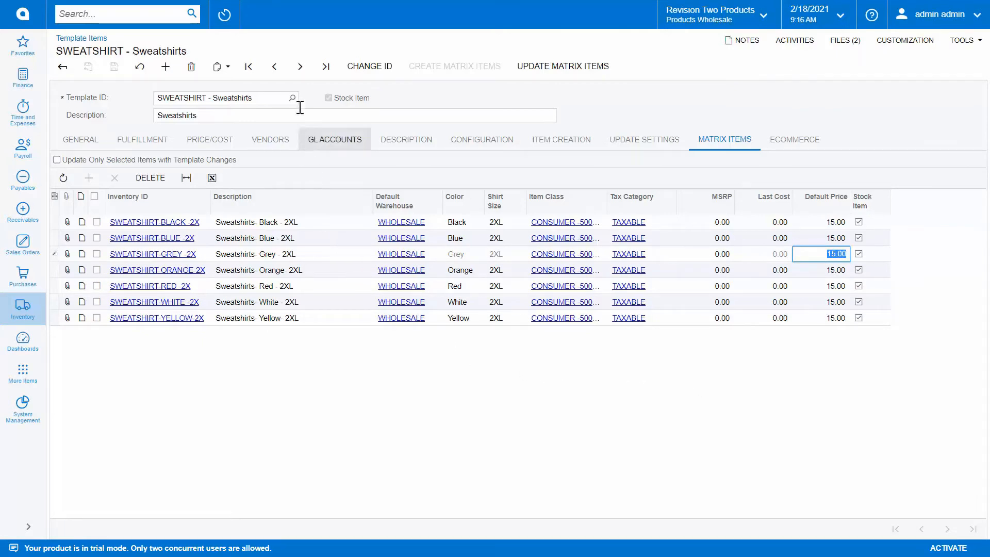
# Move to the TEE template and inspect its matrix items, including the vendors of the TEE-BLACK stock item.
pyautogui.click(275, 68)
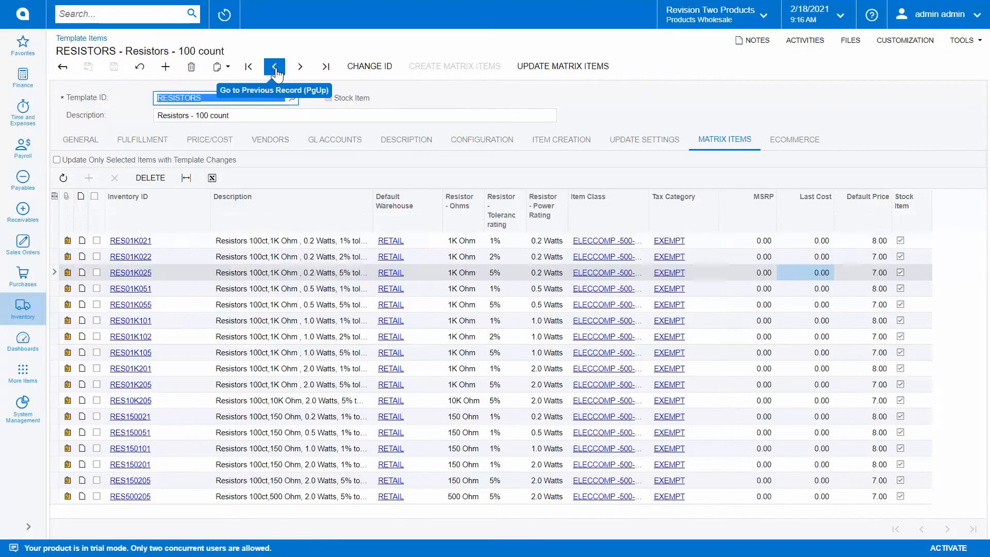
pyautogui.click(275, 68)
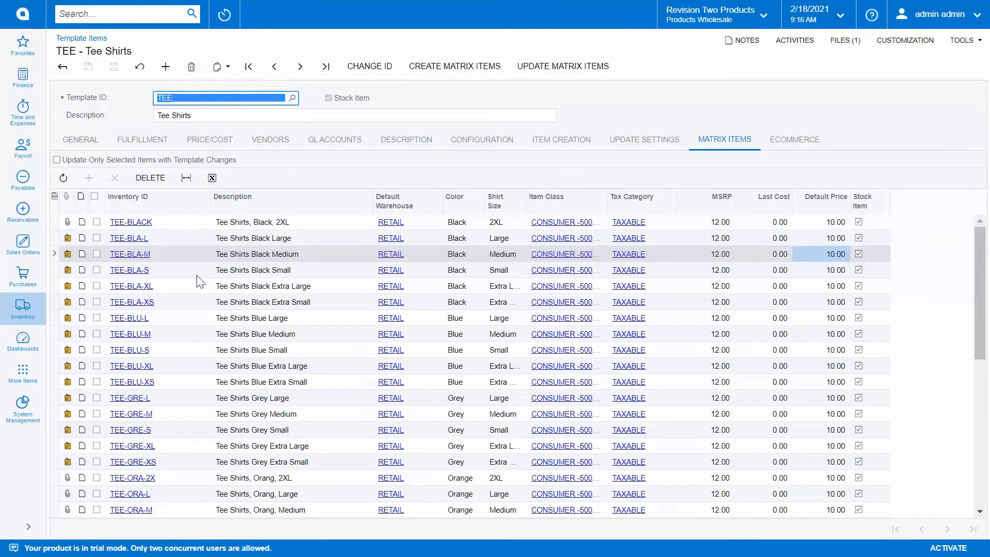
pyautogui.click(131, 222)
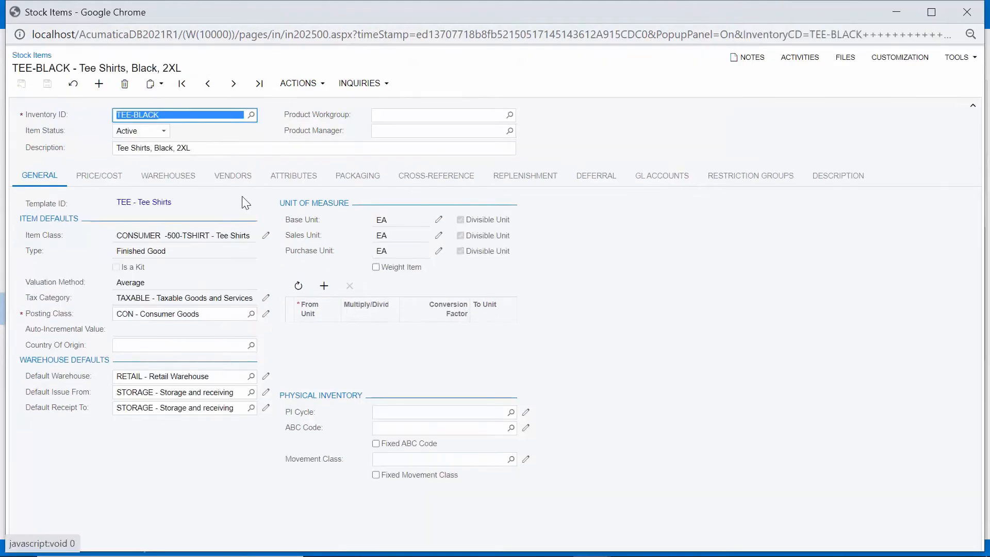
pyautogui.click(233, 176)
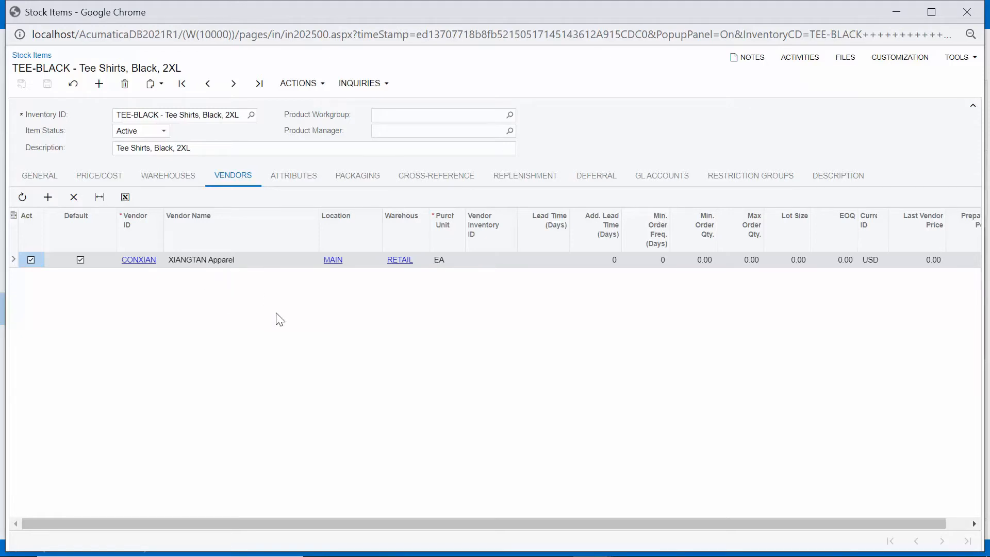
pyautogui.click(967, 12)
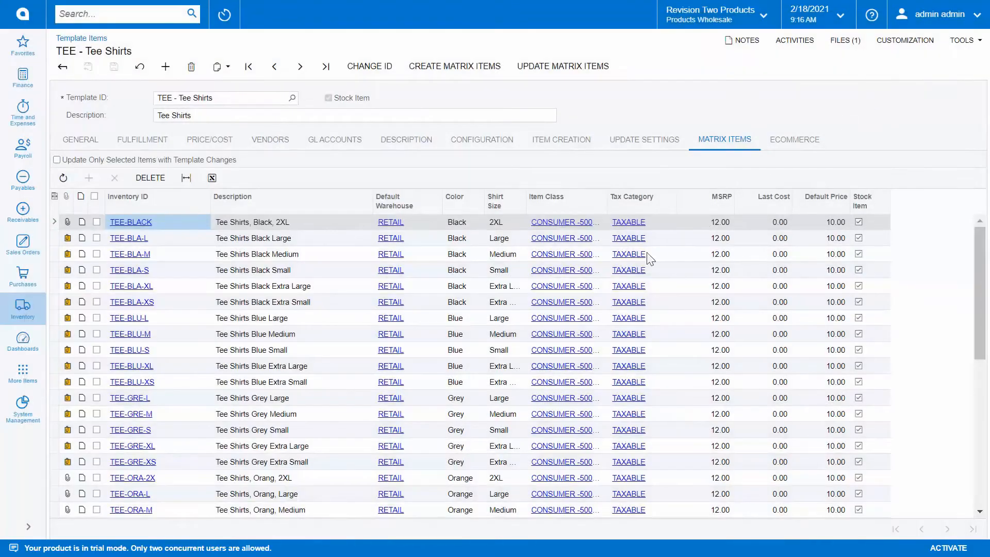
pyautogui.scroll(-2, 497, 349)
pyautogui.scroll(-6, 496, 349)
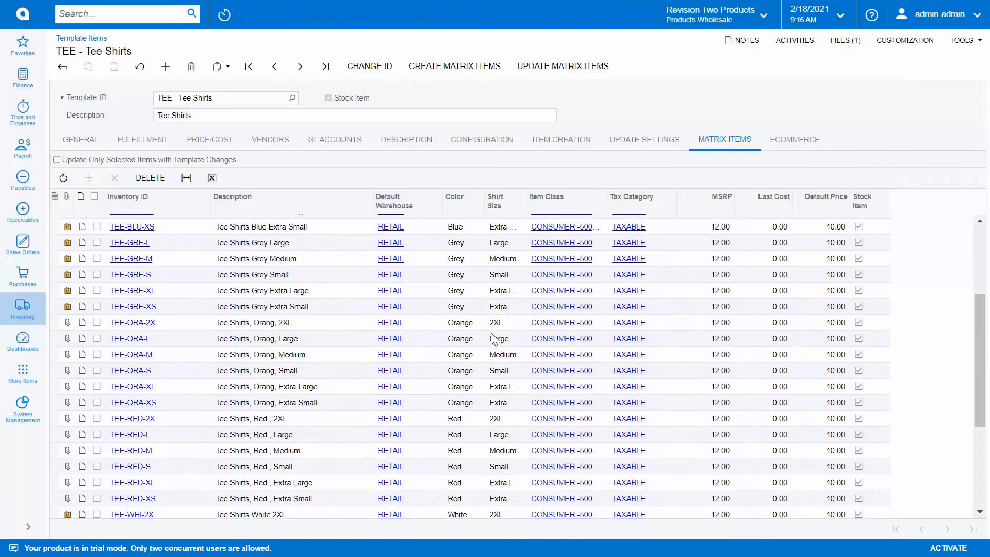
# Add Goto Vendor Inc with the MAIN location to the TEE template's vendors, save, and update the matrix items from the template.
pyautogui.scroll(8, 495, 336)
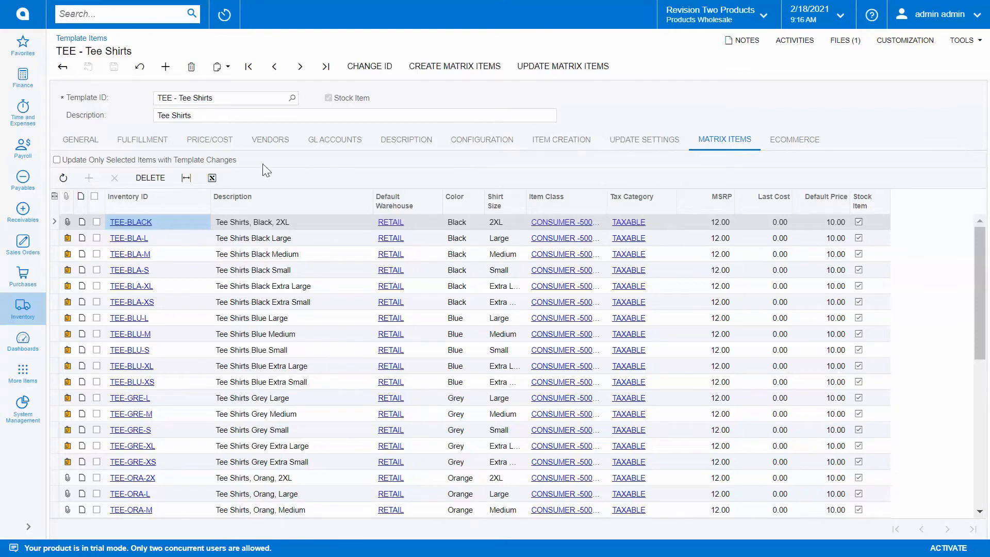
pyautogui.click(271, 140)
pyautogui.click(89, 160)
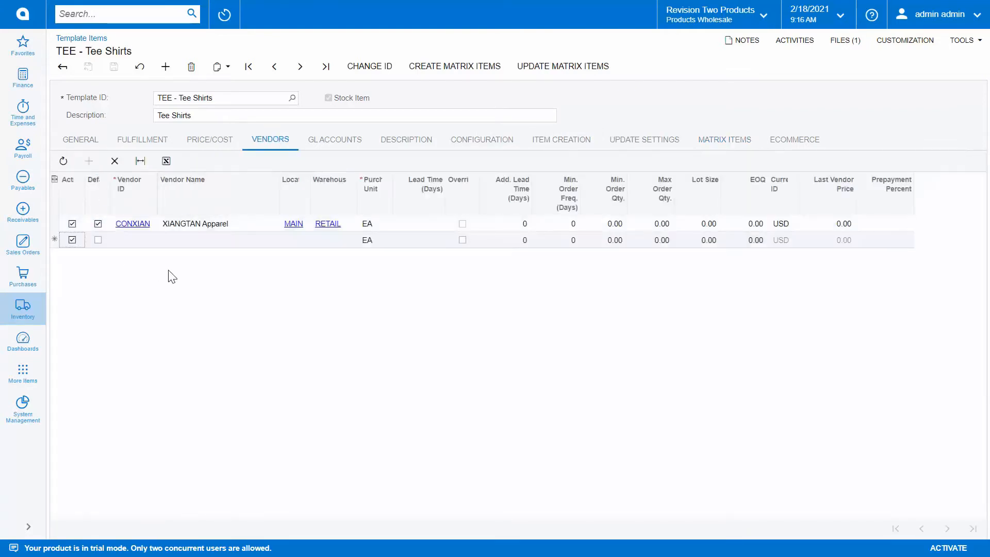
pyautogui.click(141, 243)
pyautogui.write('aa')
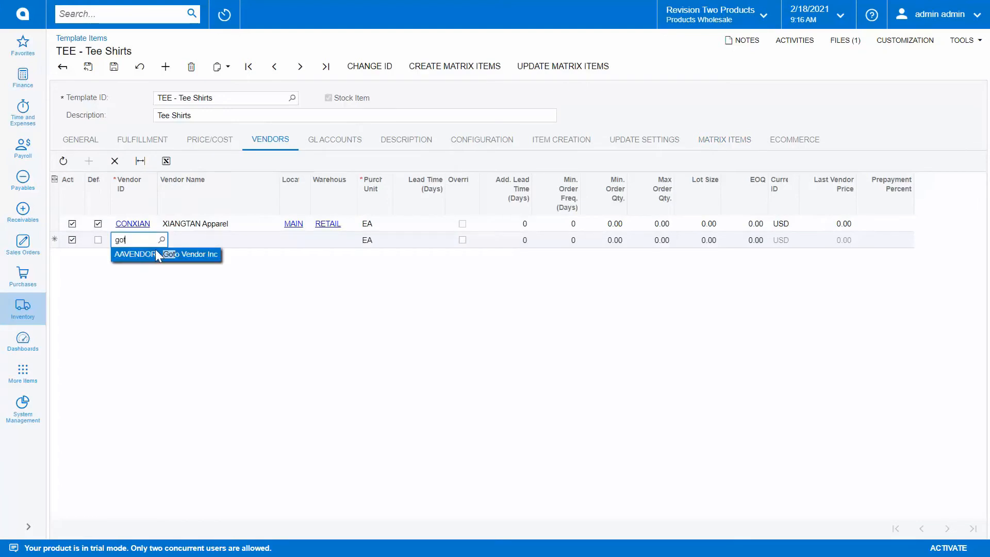
pyautogui.click(156, 250)
pyautogui.press('Tab')
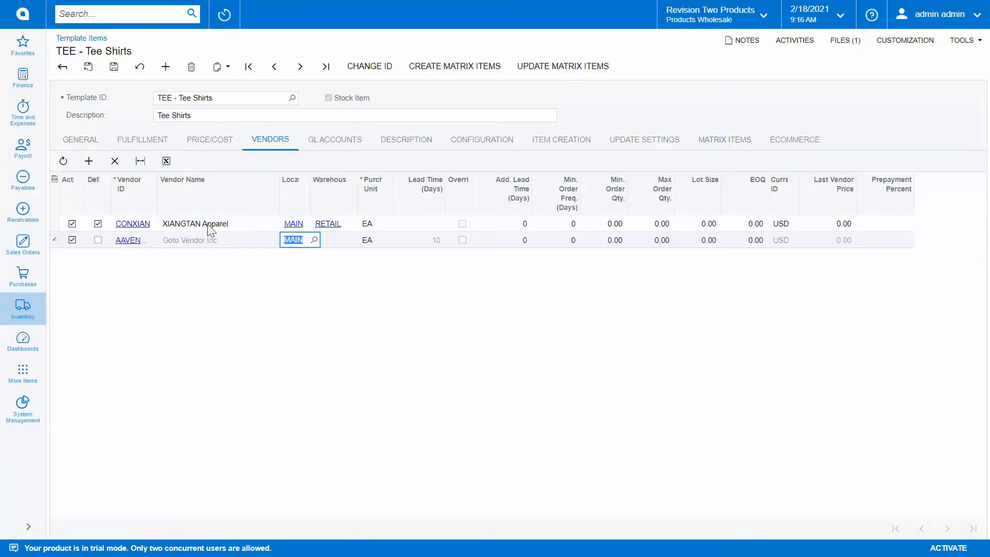
pyautogui.click(116, 71)
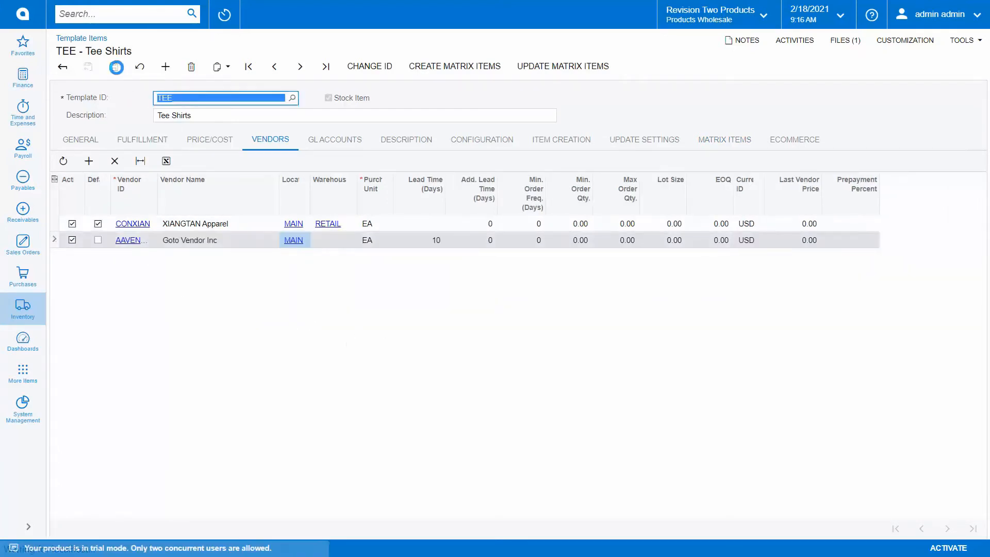
pyautogui.click(560, 72)
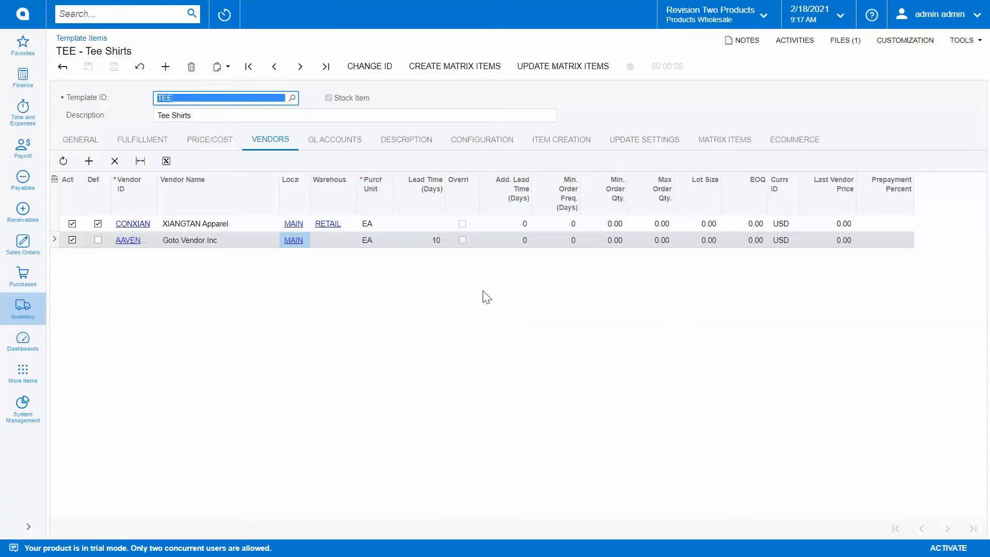
# Examine which tables and attributes the TEE template's update settings offer for exclusion from matrix item updates.
pyautogui.click(645, 141)
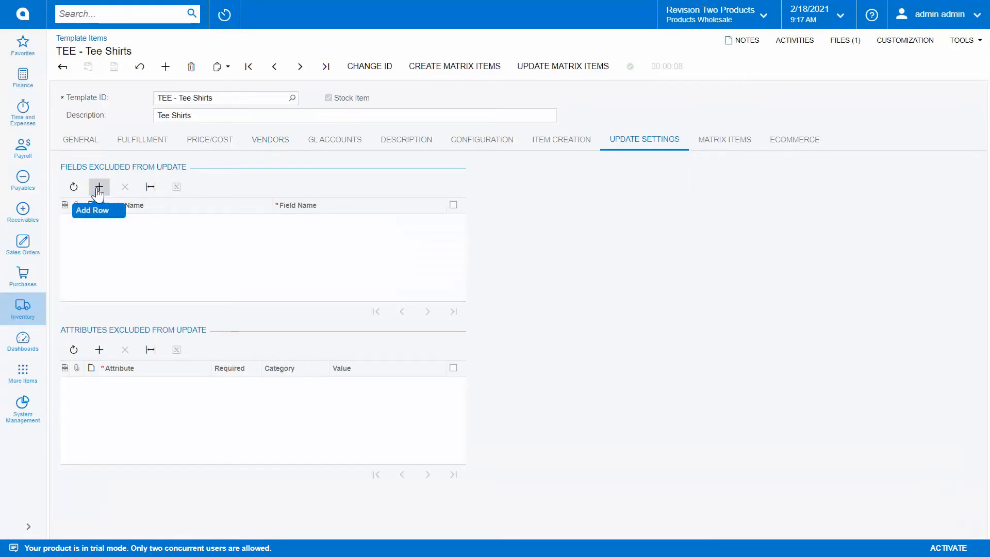
pyautogui.click(99, 186)
pyautogui.click(196, 226)
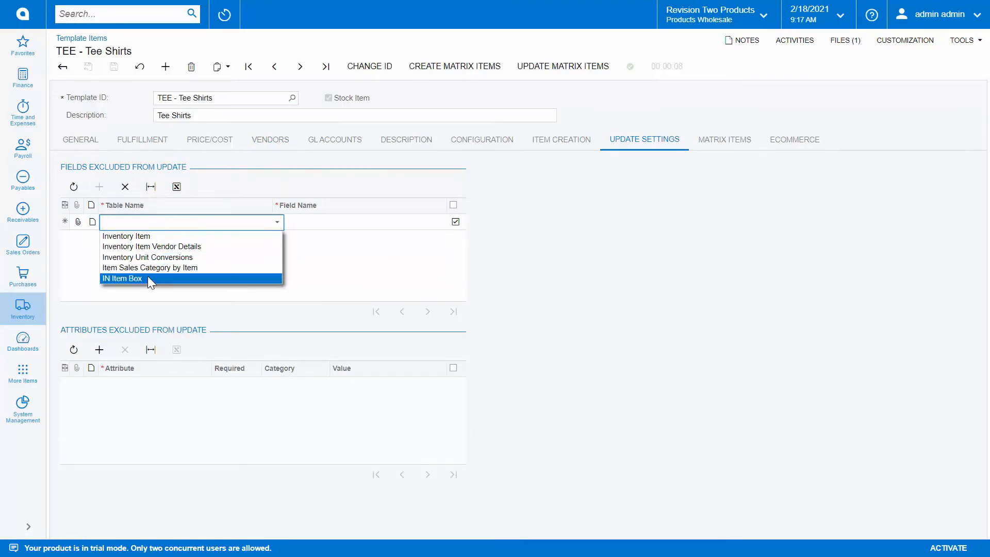
pyautogui.click(554, 327)
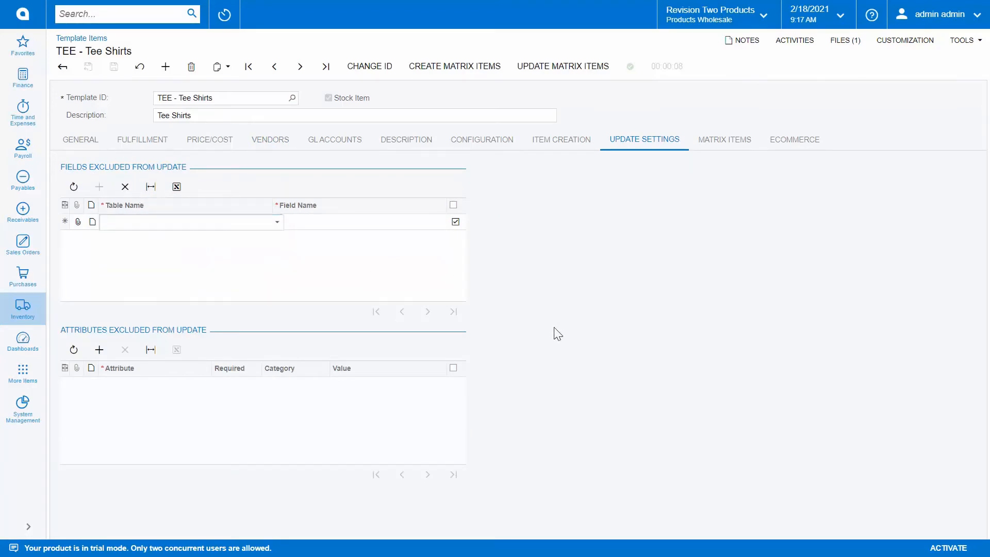
pyautogui.click(97, 353)
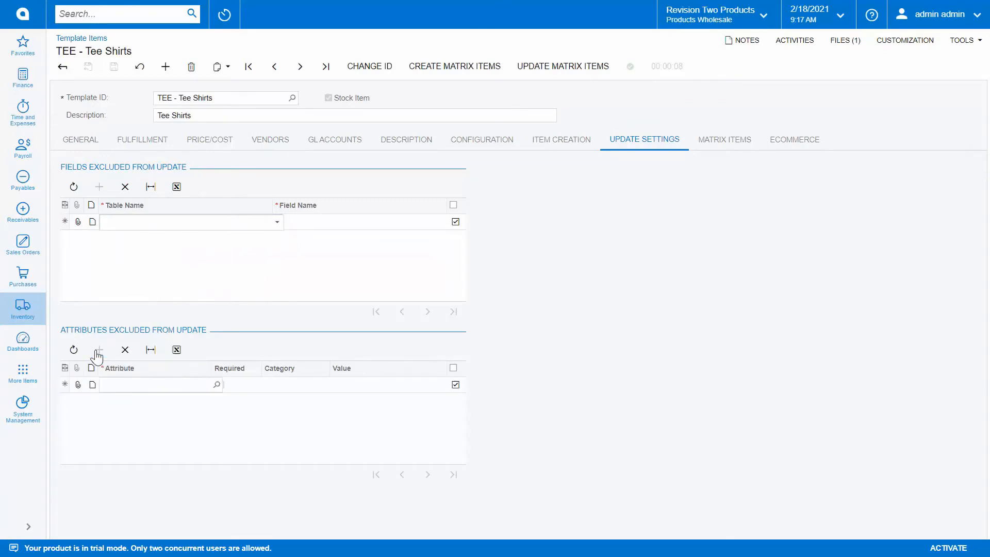
pyautogui.click(218, 383)
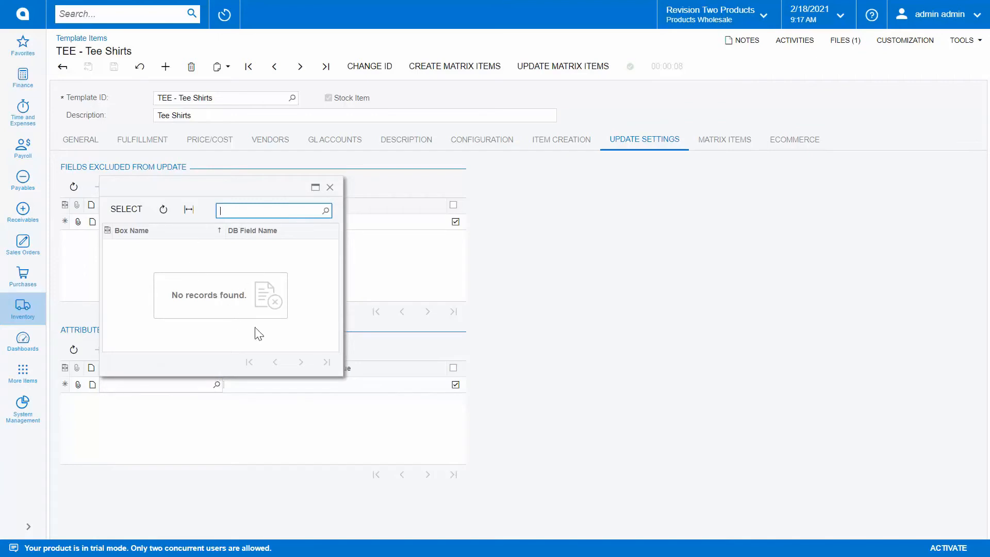
pyautogui.click(652, 334)
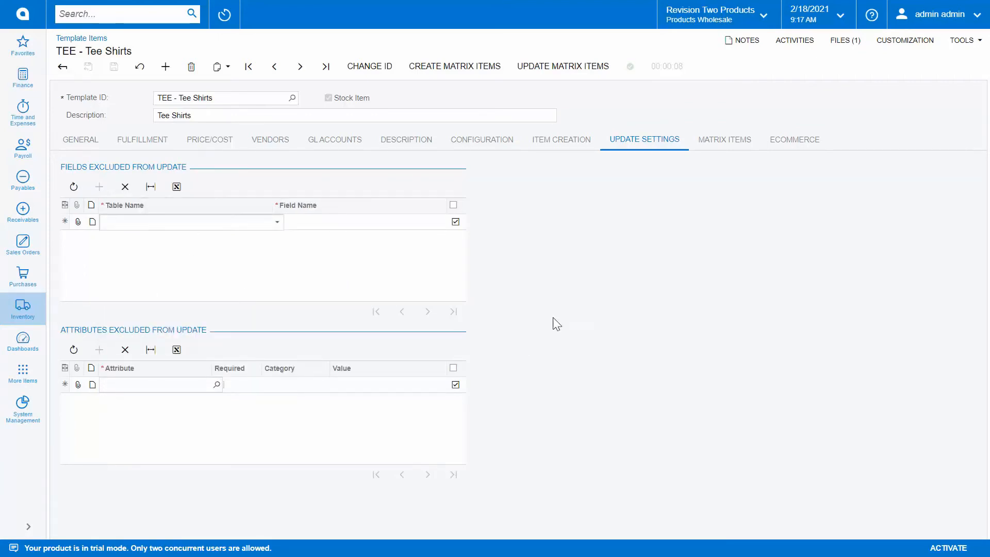
# Open the TEE-BLACK stock item from the matrix items, check its vendor list, and close it.
pyautogui.click(726, 148)
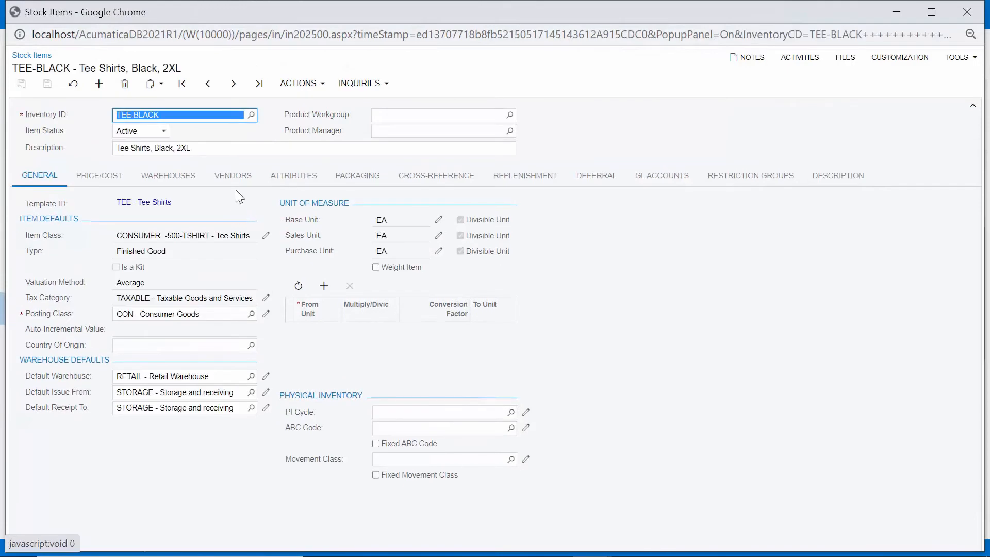
pyautogui.click(233, 175)
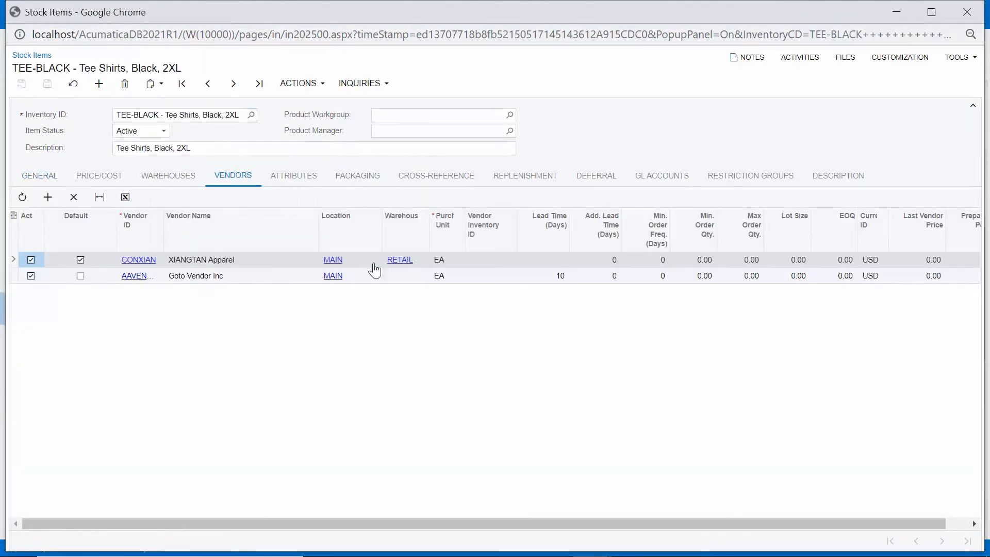
pyautogui.click(962, 15)
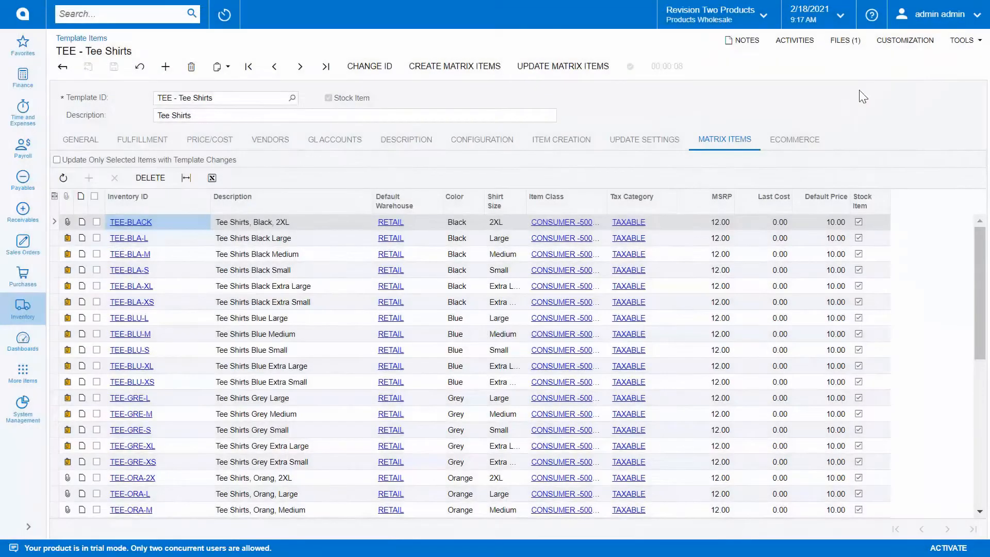
# Reopen the TEE-BLACK stock item, review its attributes and sales categories, and close it.
pyautogui.click(125, 226)
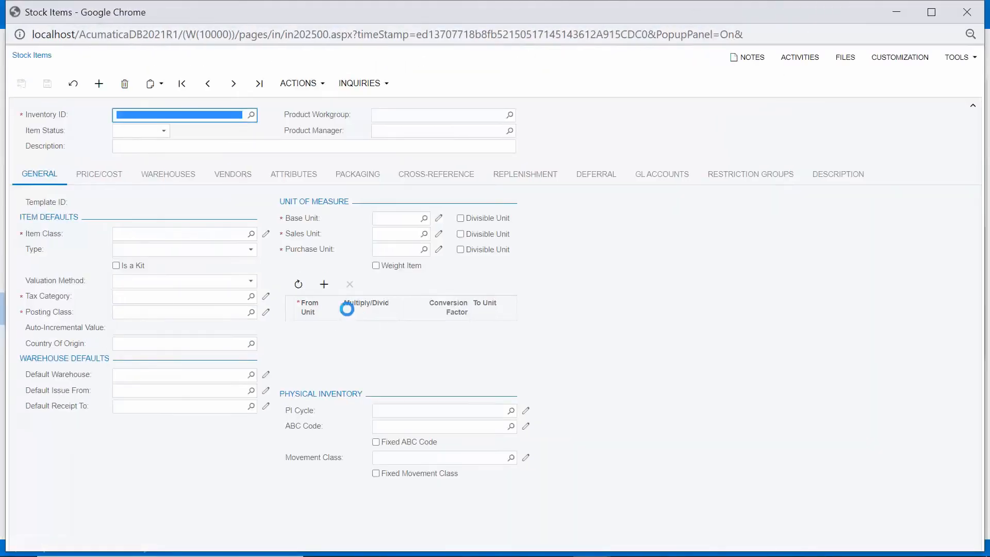
pyautogui.click(302, 183)
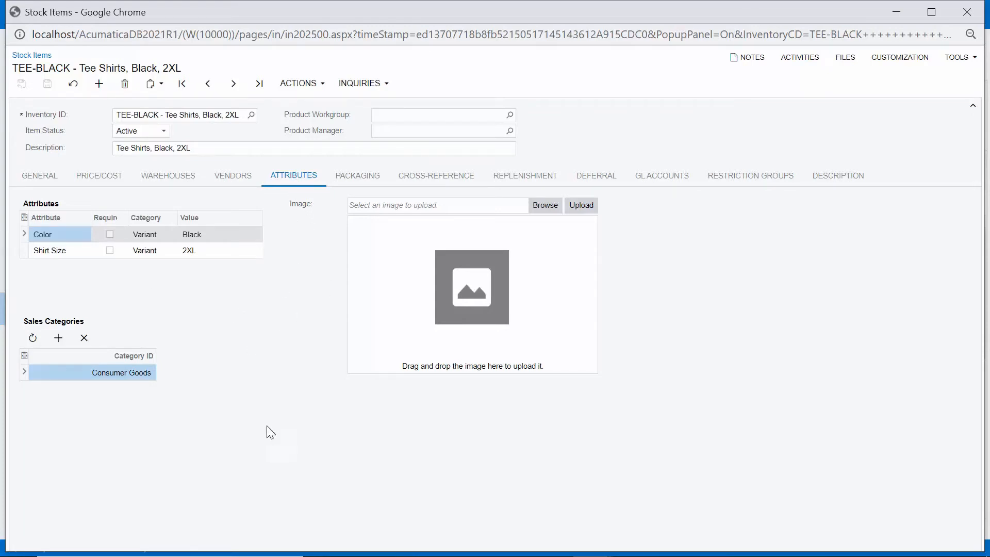
pyautogui.click(965, 12)
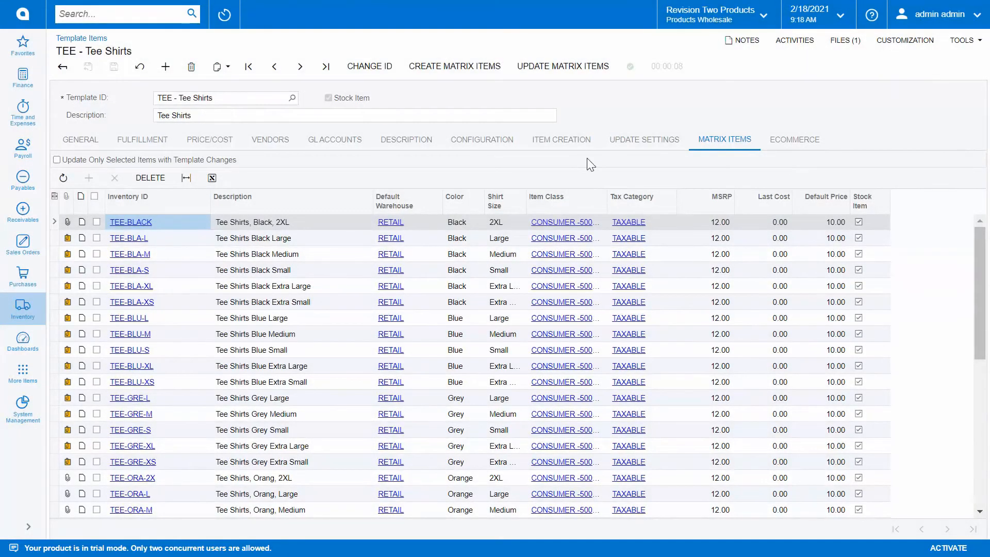
# Check the attribute lookup for attributes excluded from update on the TEE template again, and return to the home dashboard.
pyautogui.click(643, 146)
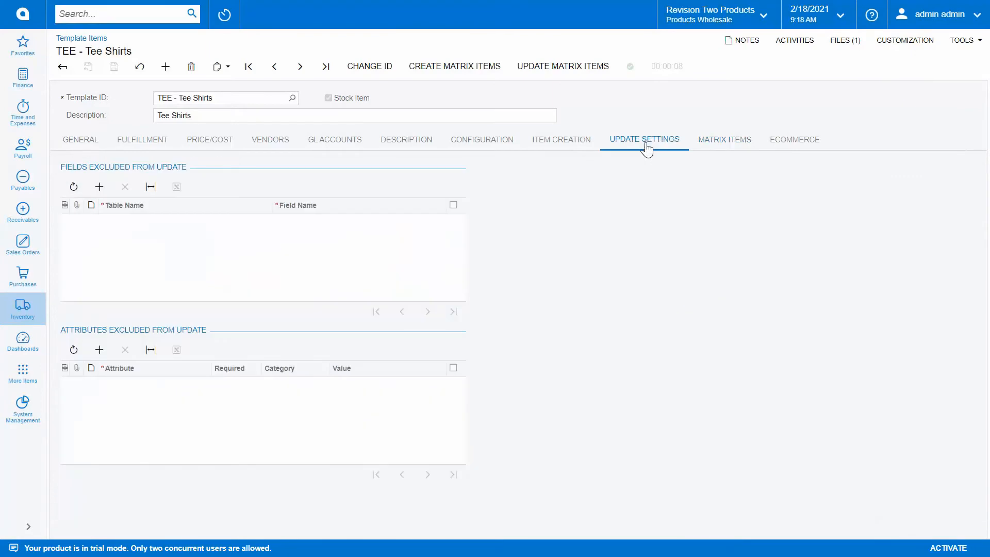
pyautogui.click(99, 350)
pyautogui.click(217, 386)
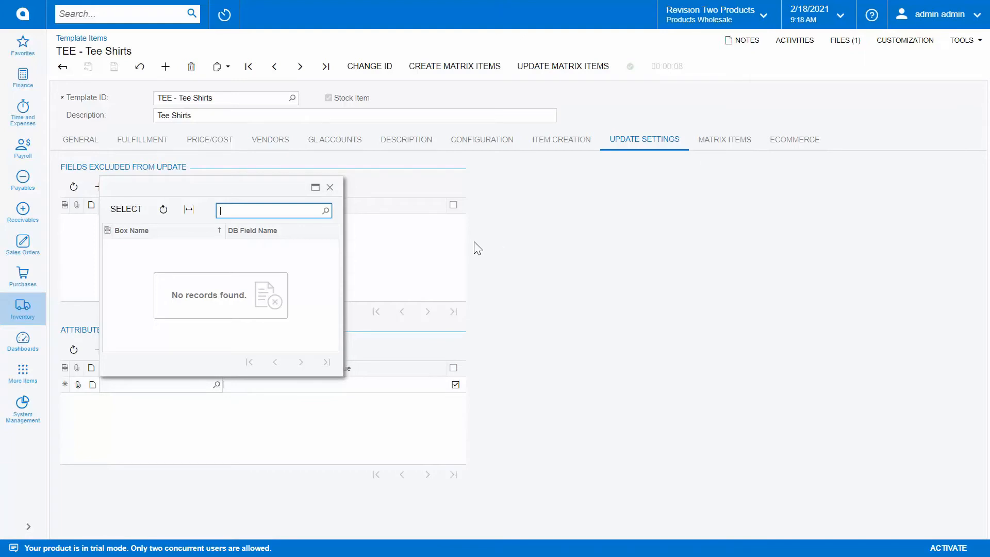
pyautogui.click(330, 187)
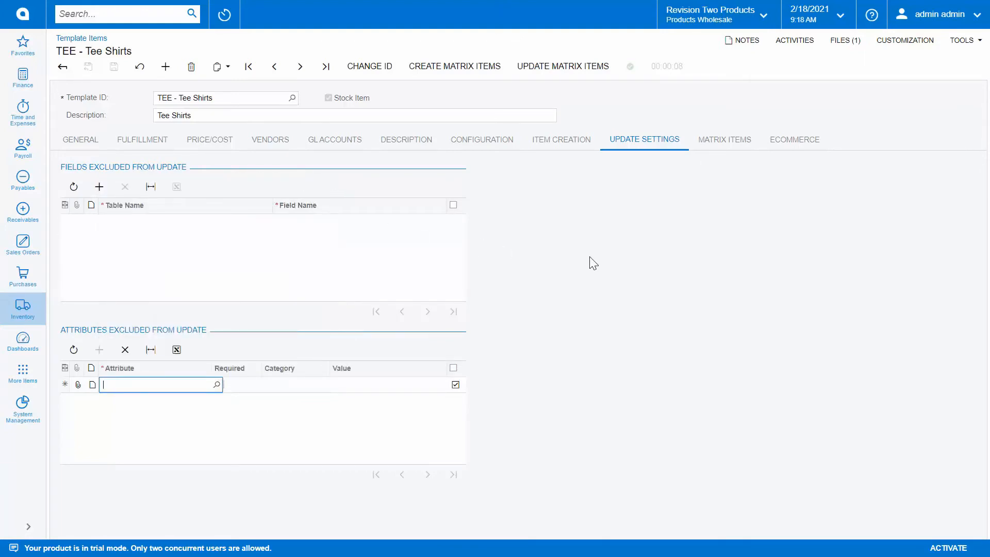
pyautogui.click(18, 13)
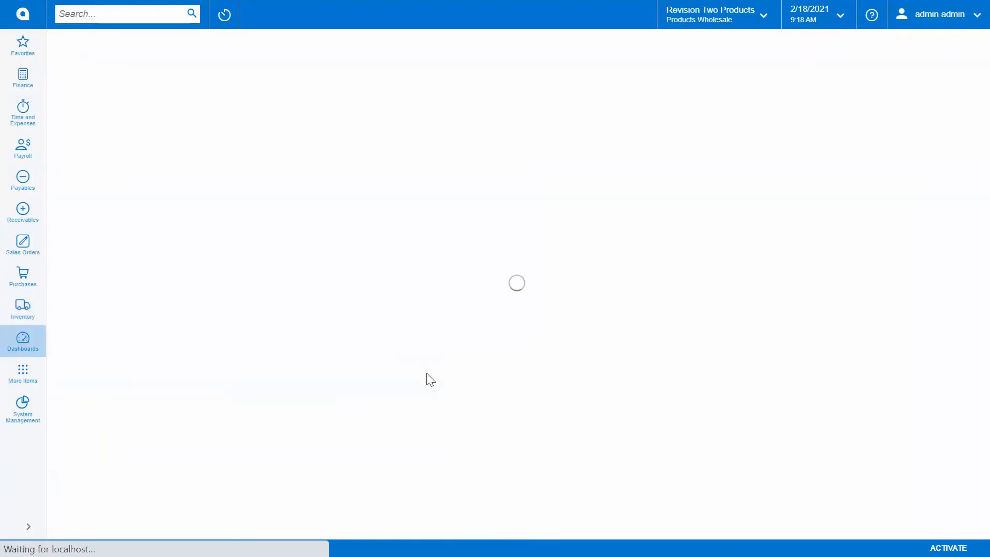